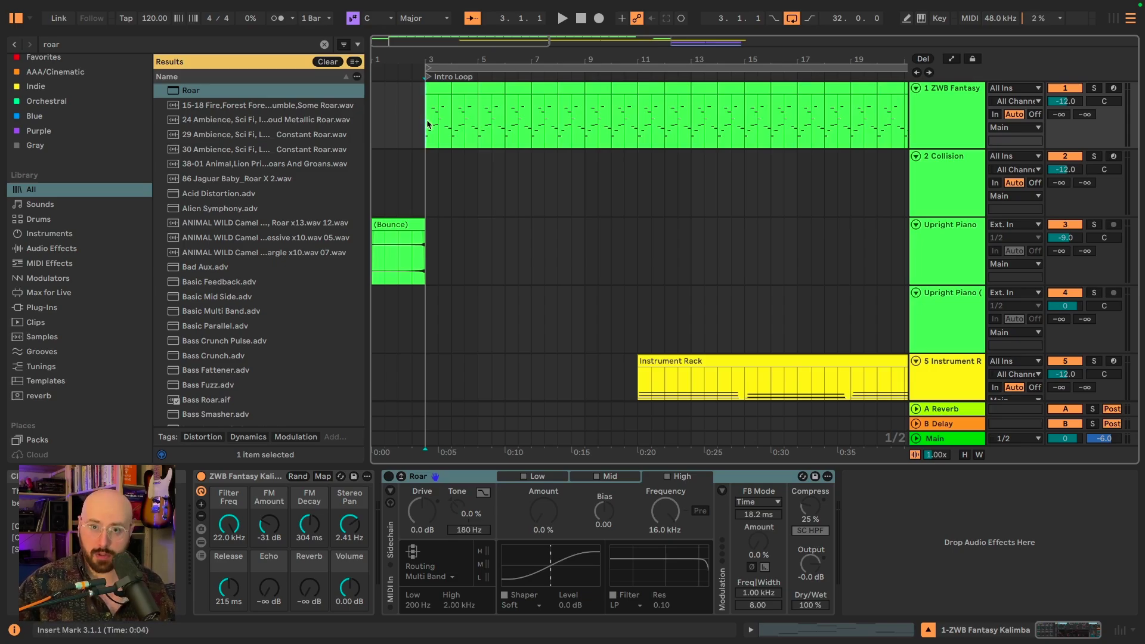
# Step: Turn Roar on with Delay routing and a Dotted 1/8 feedback mode
pyautogui.press('space')
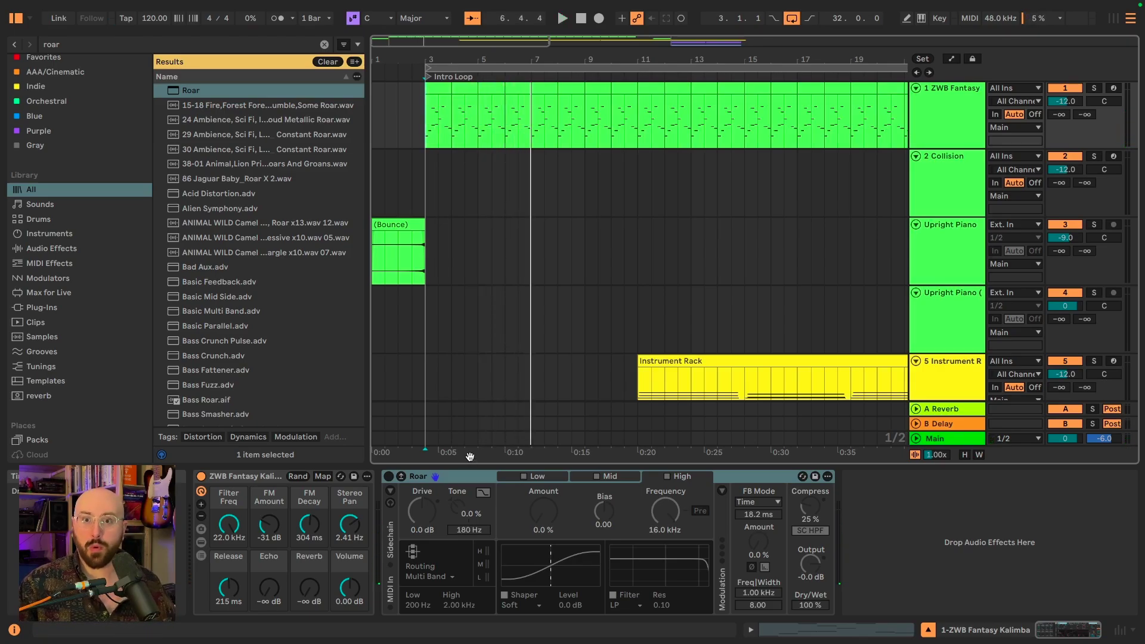
pyautogui.click(393, 274)
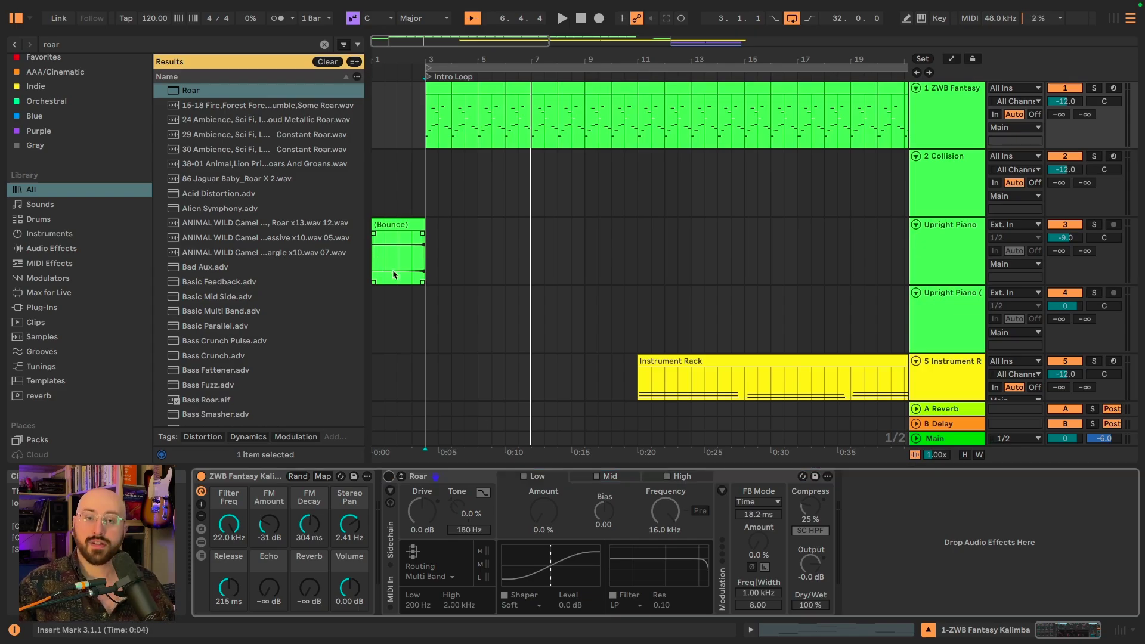
pyautogui.click(389, 477)
pyautogui.click(451, 577)
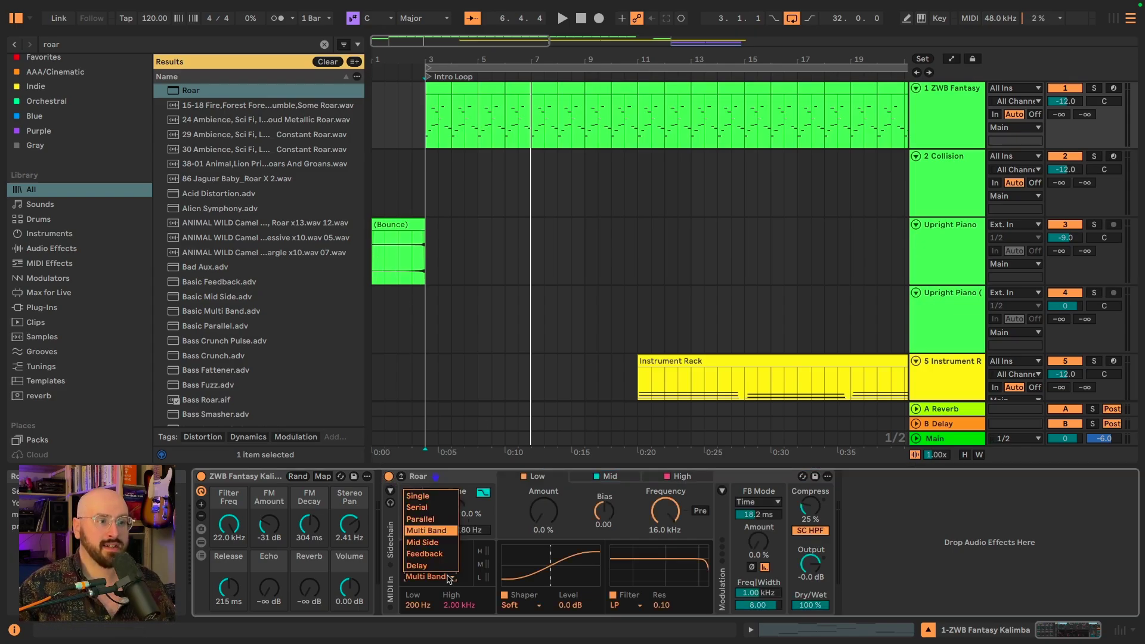
pyautogui.click(440, 570)
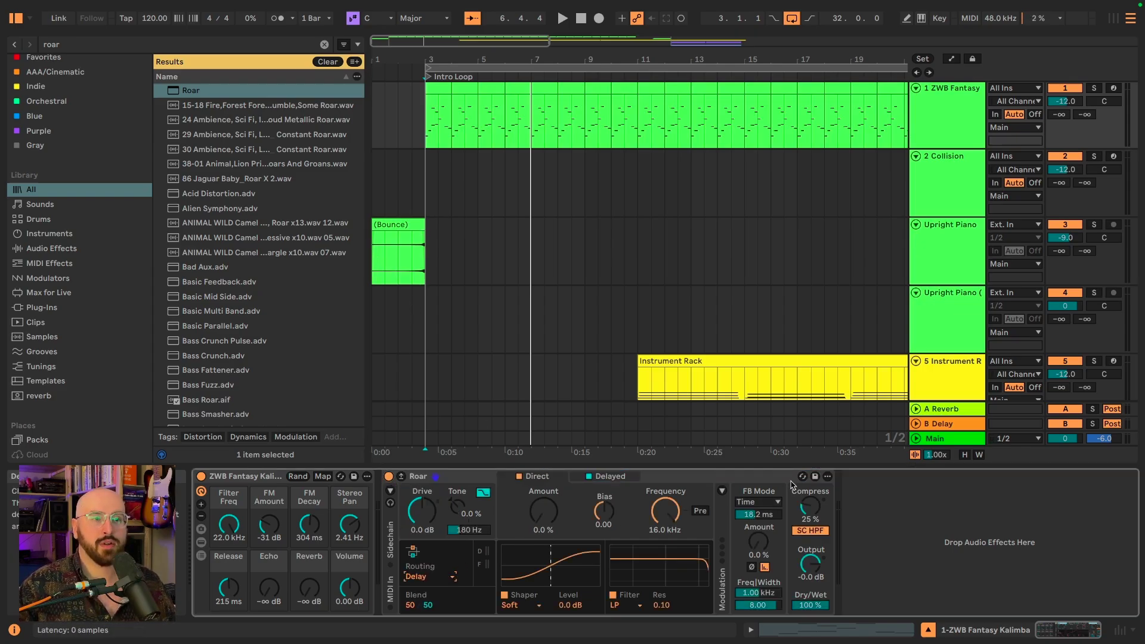
pyautogui.click(778, 503)
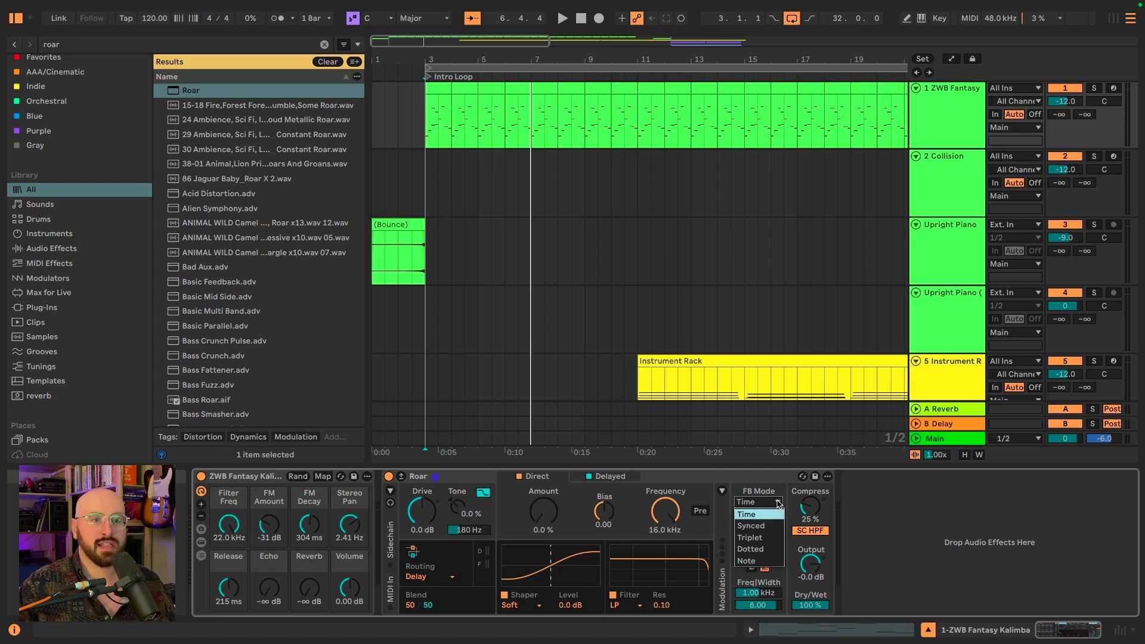
pyautogui.click(766, 549)
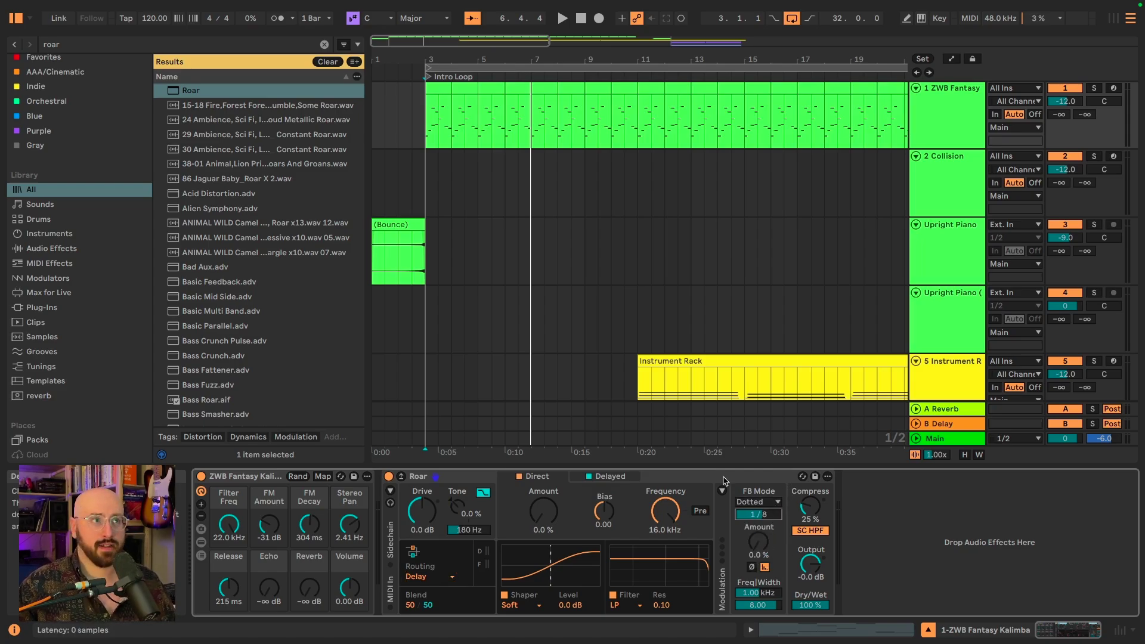
# Step: Give the Direct stage a Half Wave Rectifier shaper at 15 % amount
pyautogui.press('space')
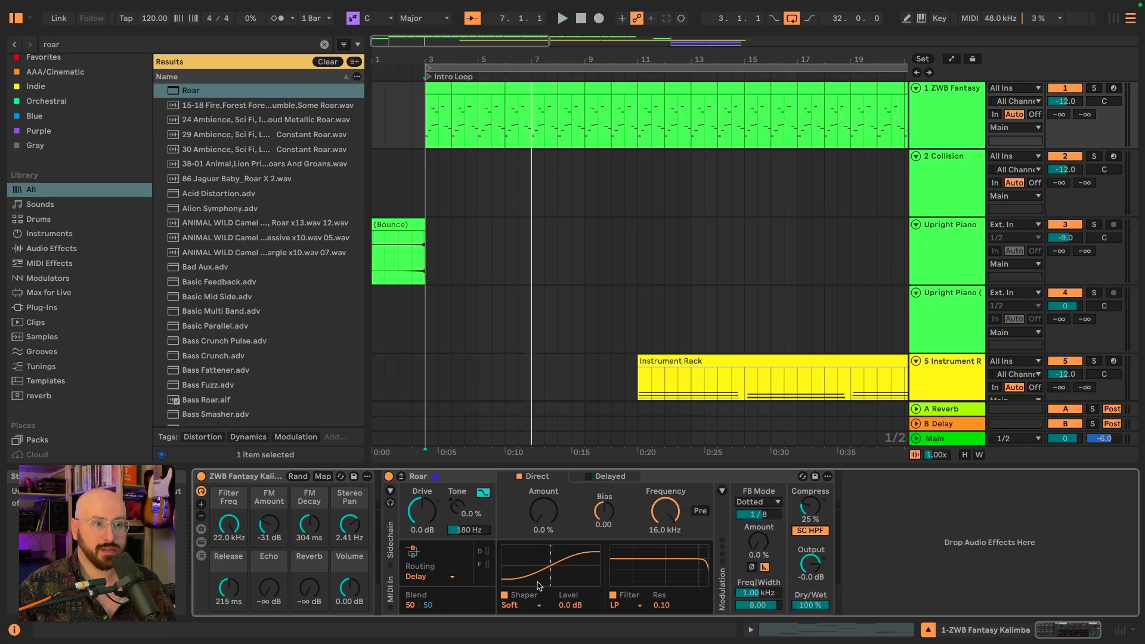
pyautogui.click(512, 605)
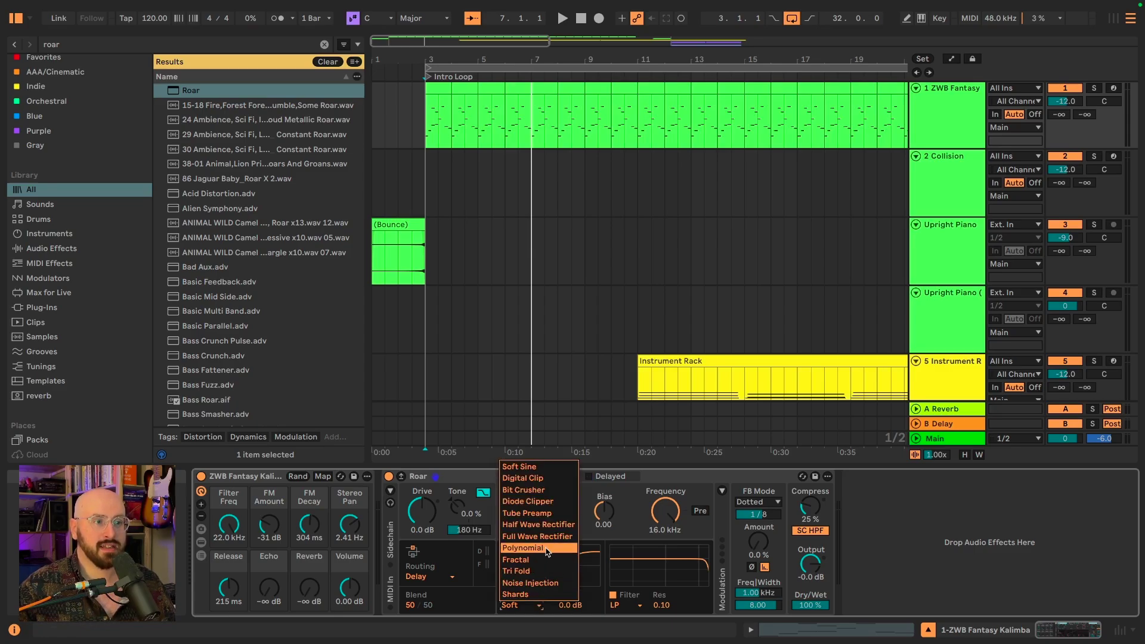
pyautogui.click(566, 525)
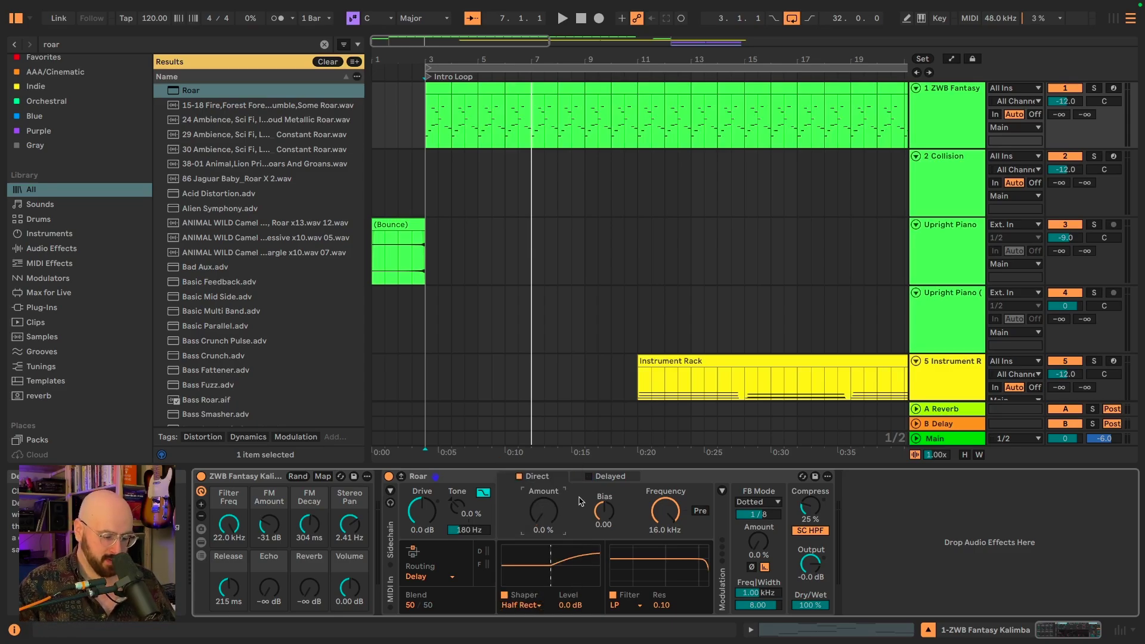
pyautogui.write('15')
pyautogui.press('Return')
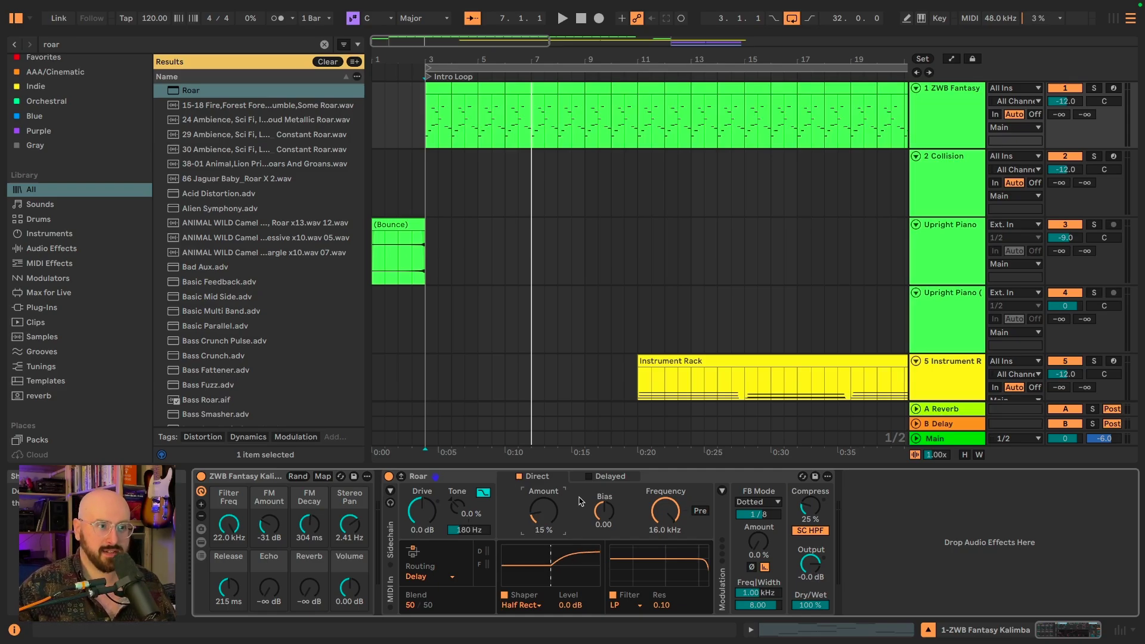
pyautogui.press('space')
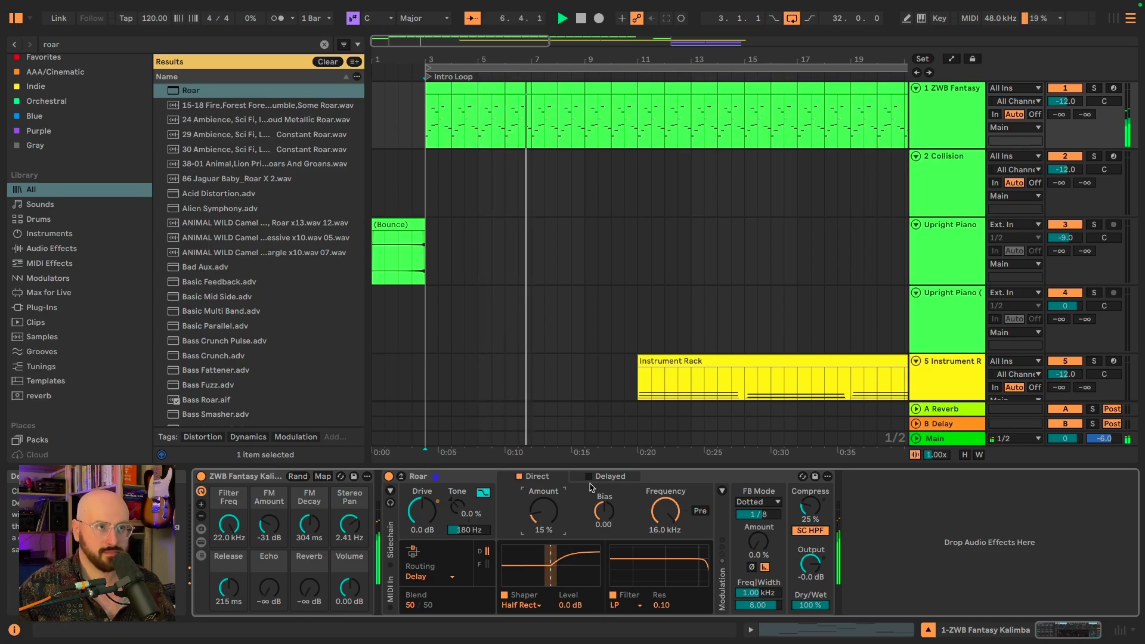
pyautogui.press('space')
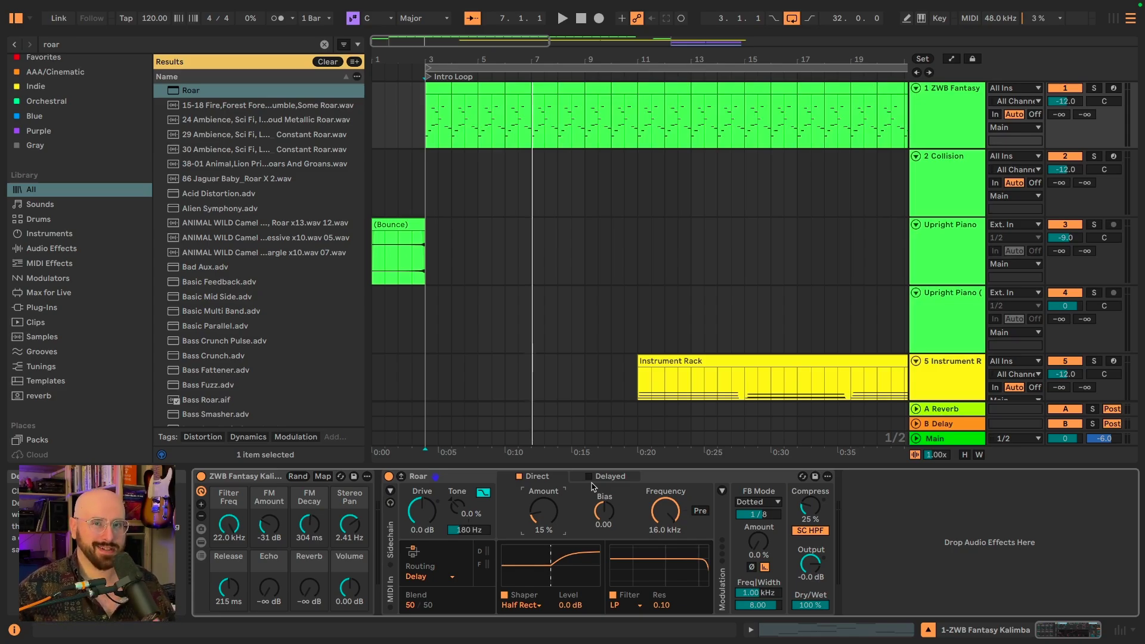
# Step: Switch the Direct stage filter to Peak, around 599 Hz, and audition it
pyautogui.click(636, 608)
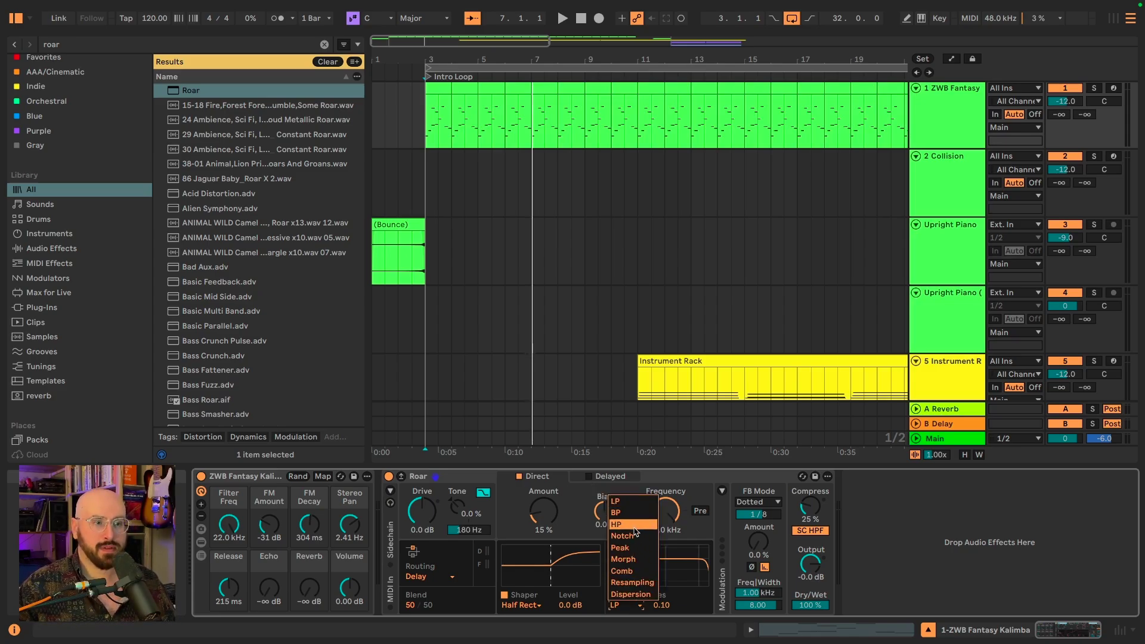
pyautogui.click(636, 549)
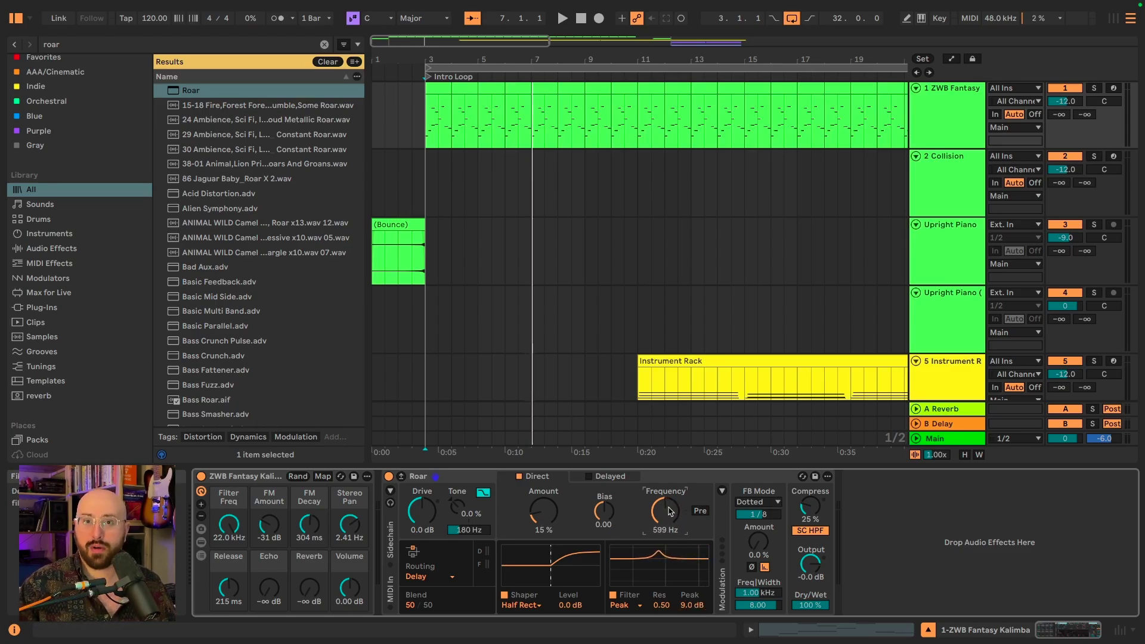
pyautogui.press('space')
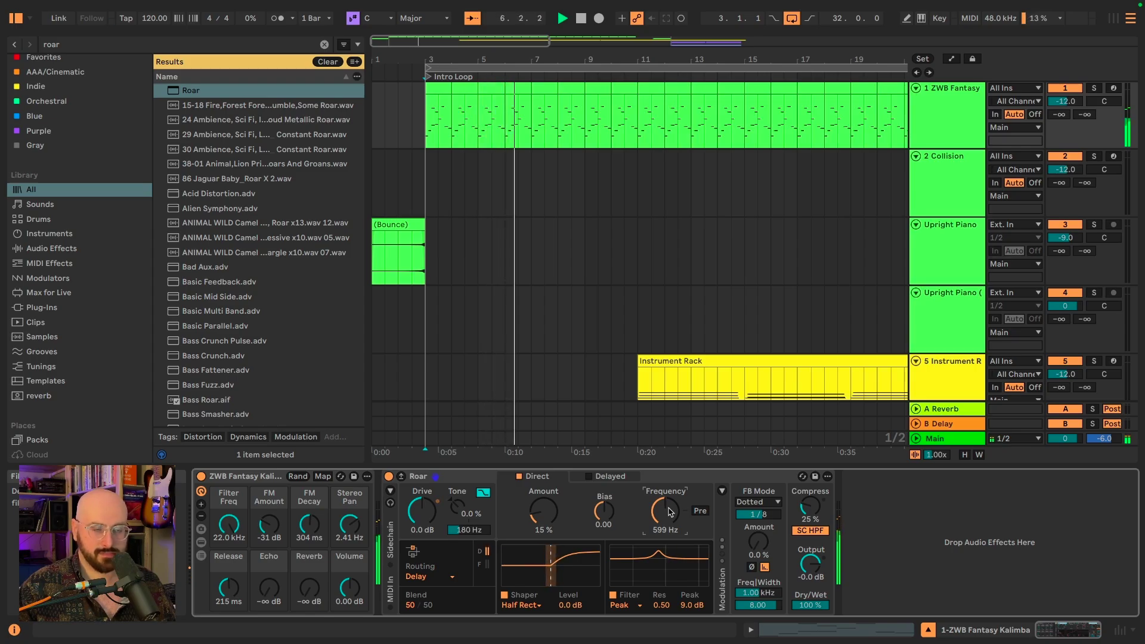
# Step: Enable the Delayed stage with a Tri Fold shaper at 10 % amount
pyautogui.press('space')
pyautogui.click(609, 477)
pyautogui.click(588, 476)
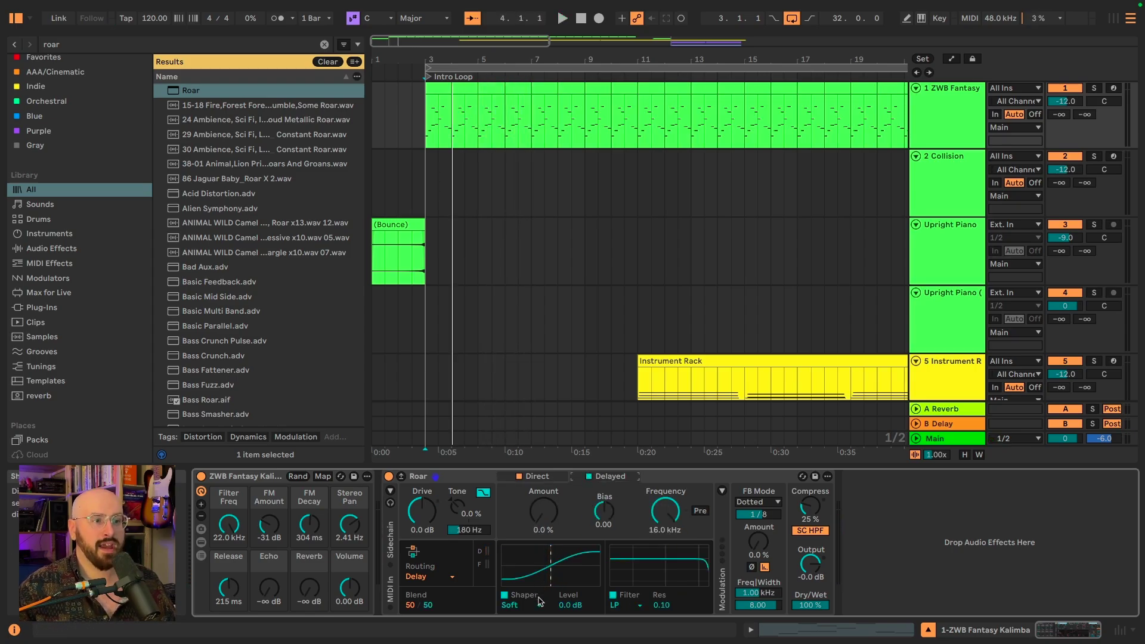
pyautogui.click(539, 605)
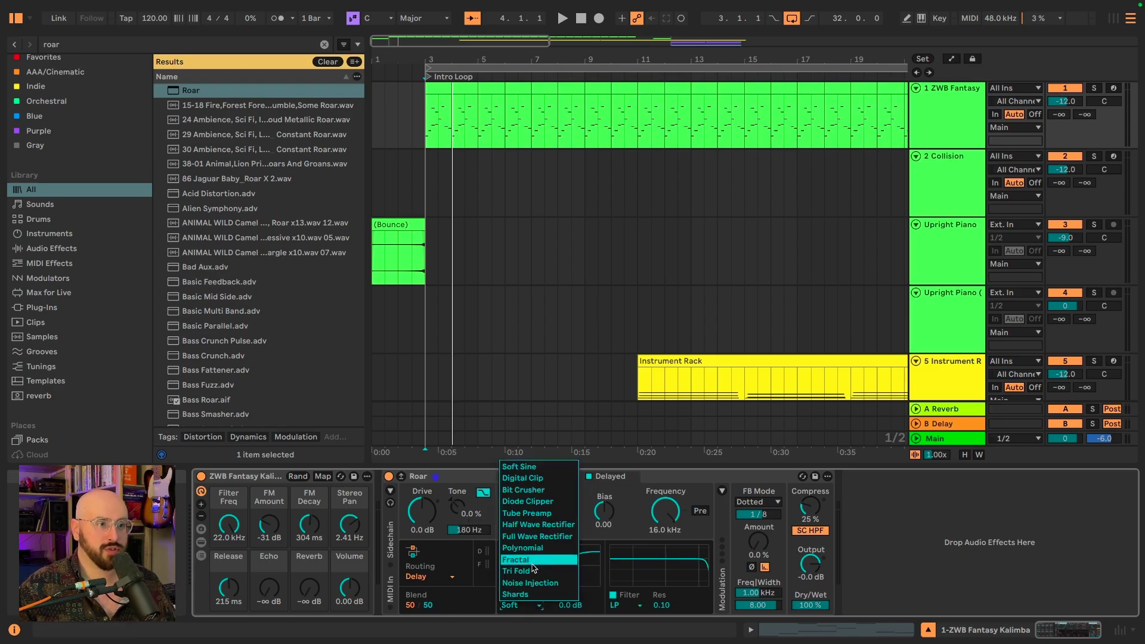
pyautogui.click(517, 571)
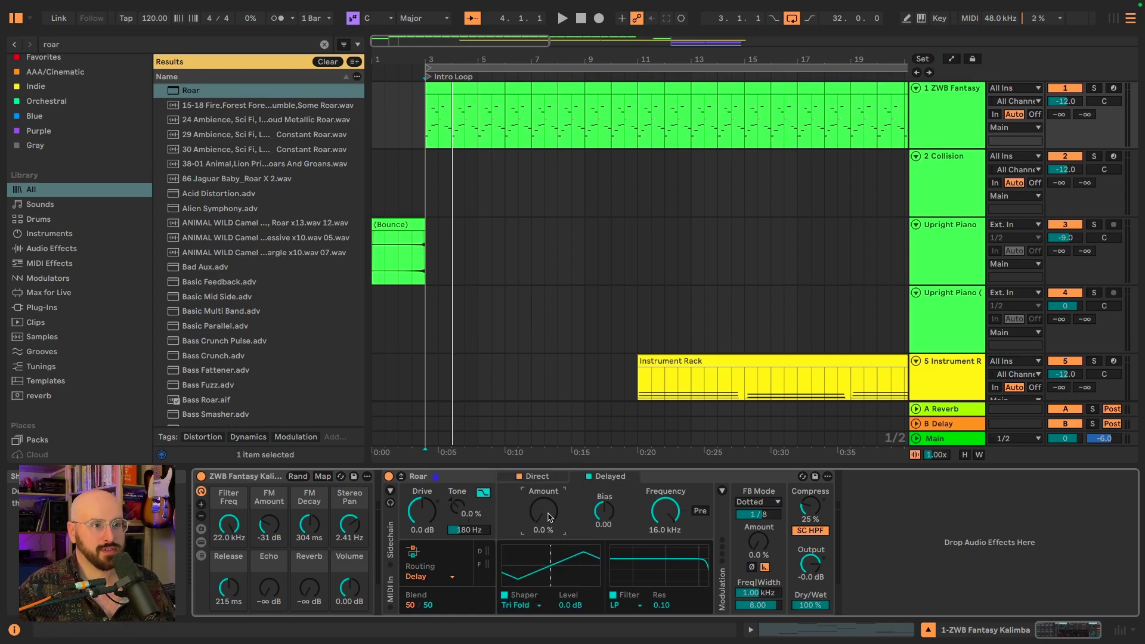
pyautogui.write('10')
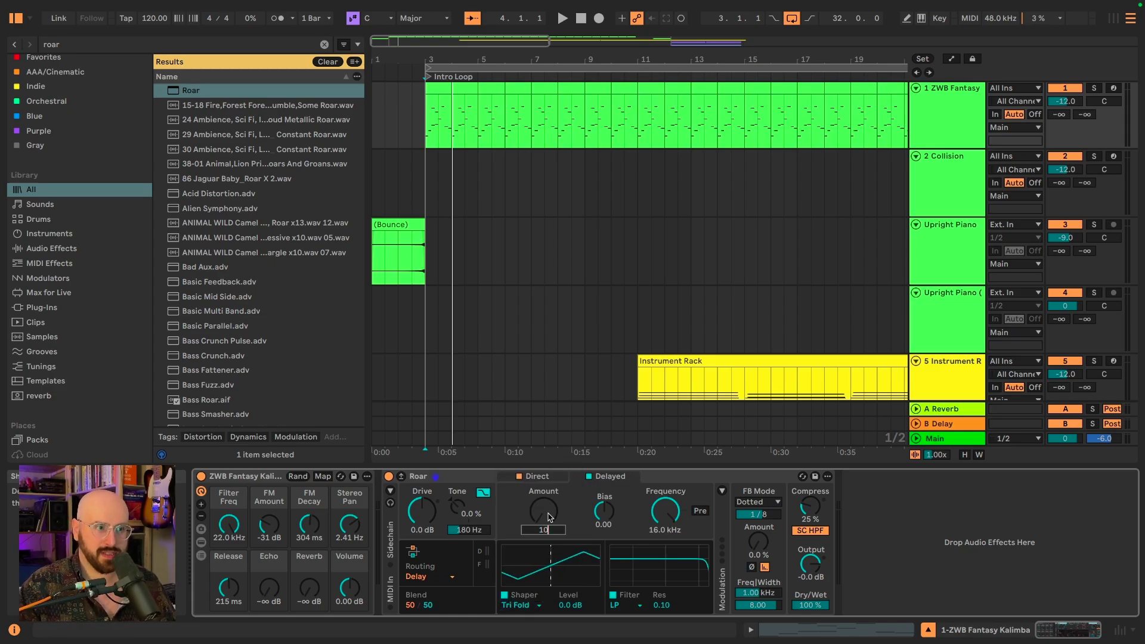
pyautogui.press('Return')
# Step: Set the Delayed stage filter to Peak near 508 Hz and audition both stages
pyautogui.click(619, 606)
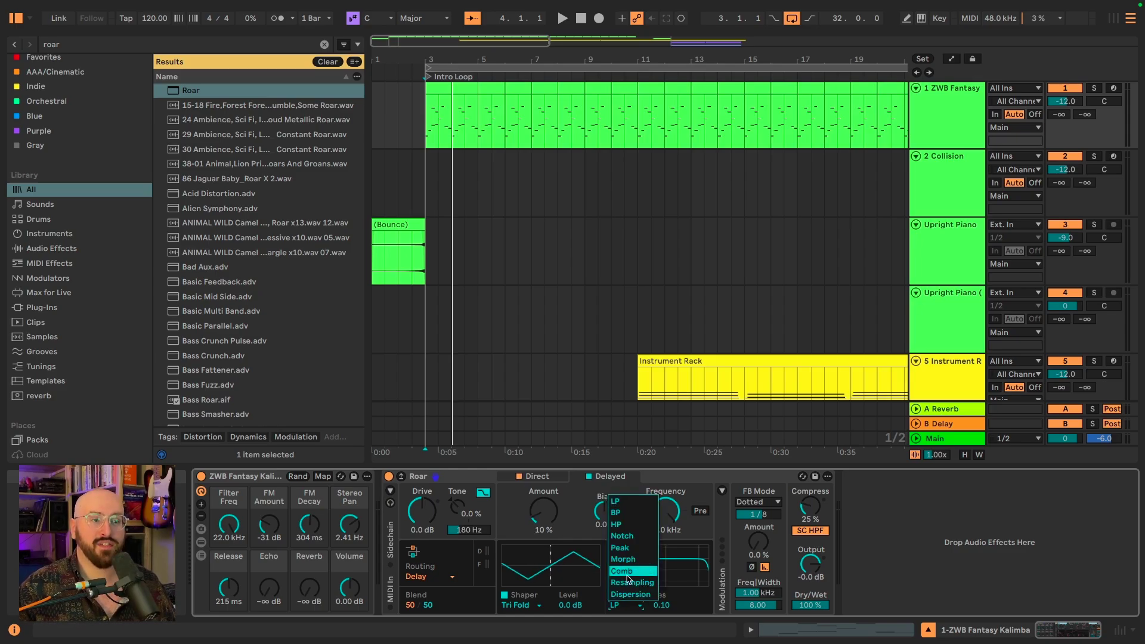
pyautogui.click(633, 549)
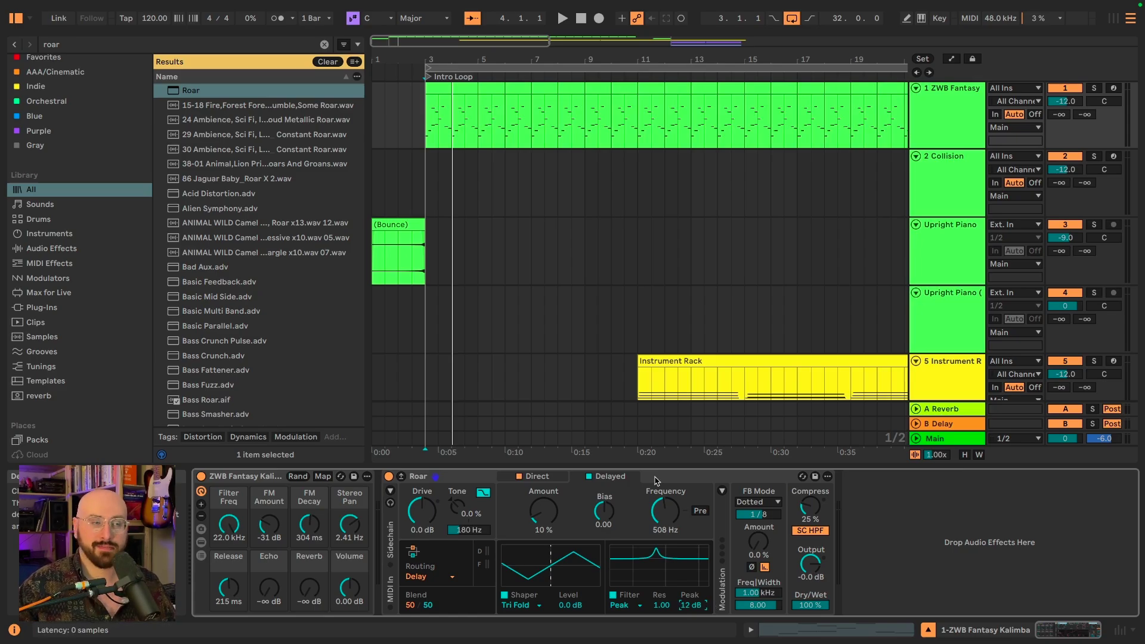
pyautogui.press('space')
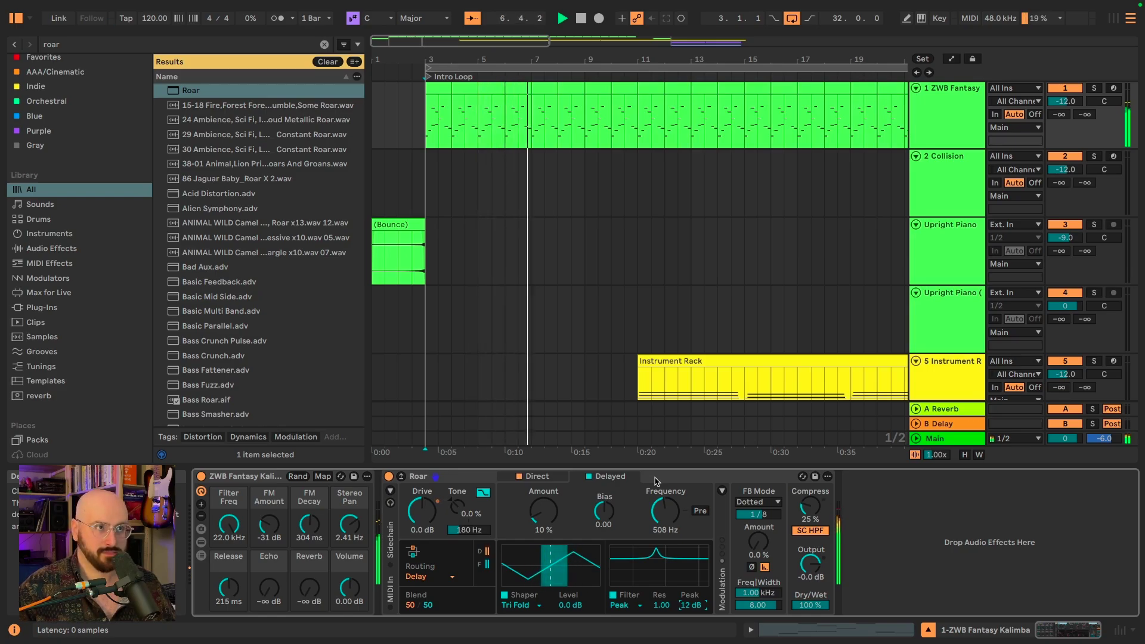
# Step: Set Roar's Output level to -6 dB
pyautogui.press('space')
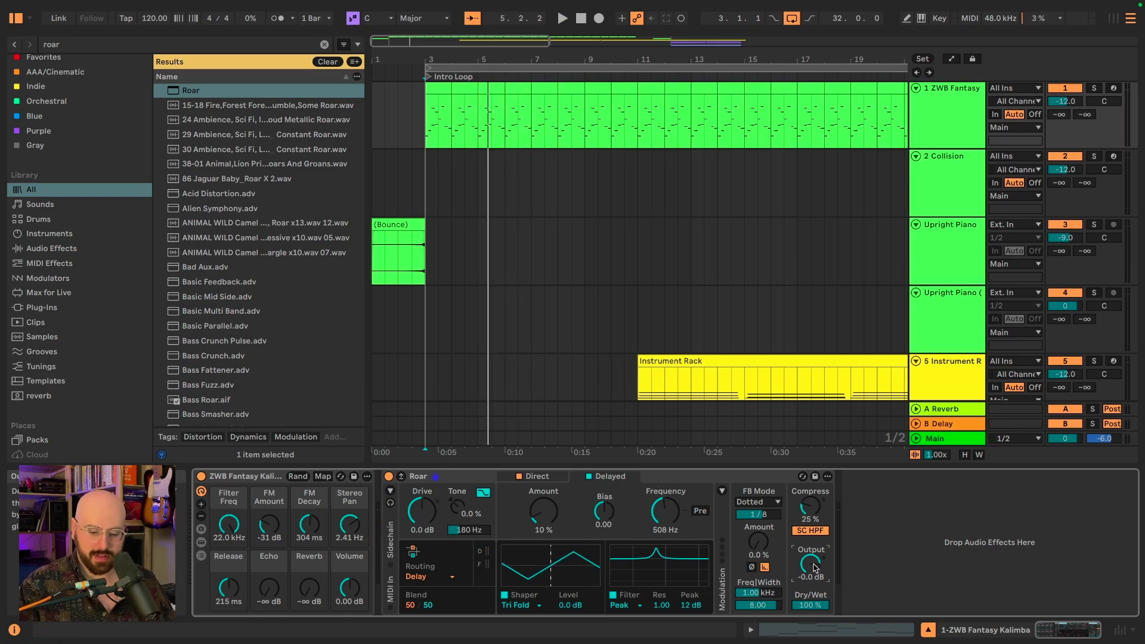
pyautogui.doubleClick(816, 568)
pyautogui.write('-6')
pyautogui.press('Return')
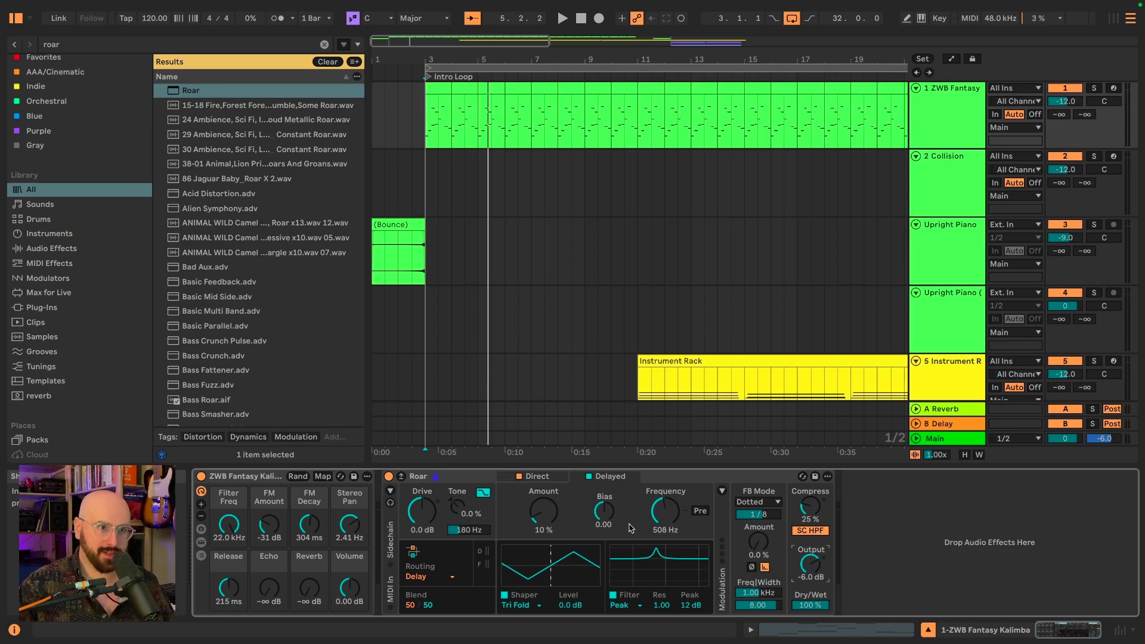
# Step: Sweep the filter frequencies during playback, leaving the Direct Peak filter at 83.2 Hz
pyautogui.press('space')
pyautogui.moveTo(664, 512)
pyautogui.mouseDown()
pyautogui.moveTo(664, 447)
pyautogui.moveTo(664, 528)
pyautogui.mouseUp()
pyautogui.click(537, 477)
pyautogui.press('space')
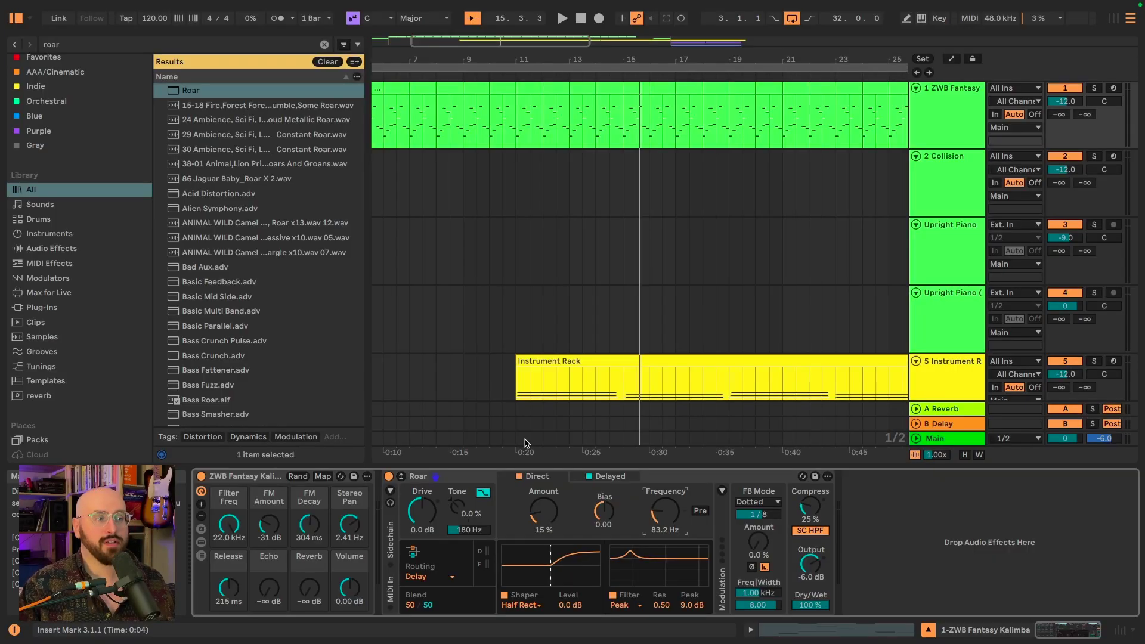
# Step: Expand Roar and enlarge the detail area to reveal the Modulation Matrix
pyautogui.click(401, 477)
pyautogui.moveTo(485, 381); pyautogui.dragTo(489, 143)
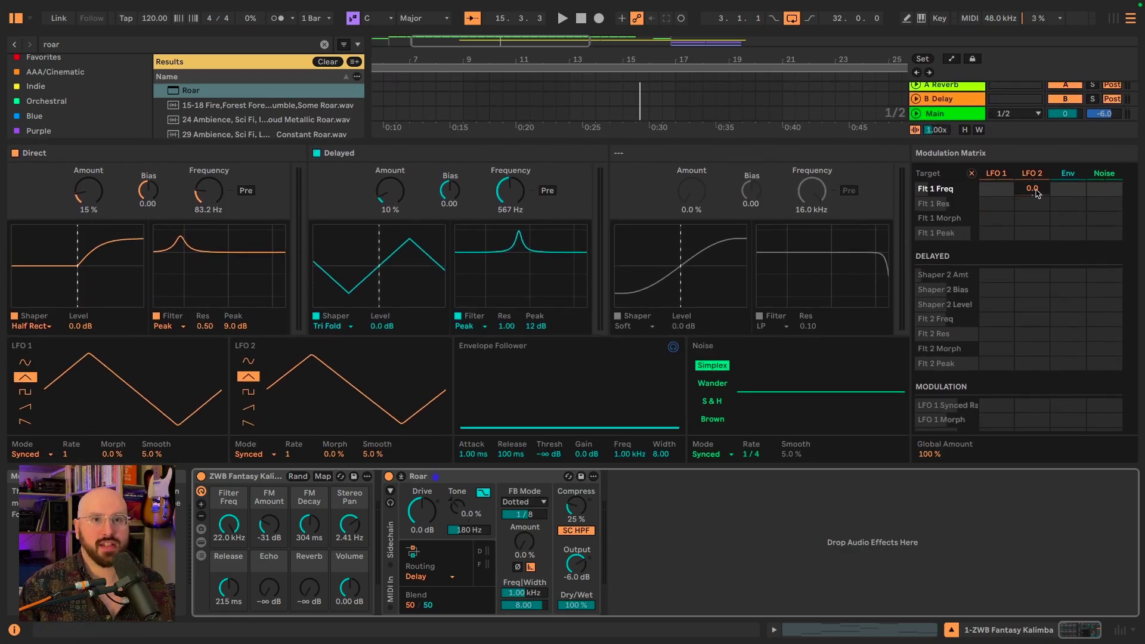
pyautogui.scroll(1, 1025, 298)
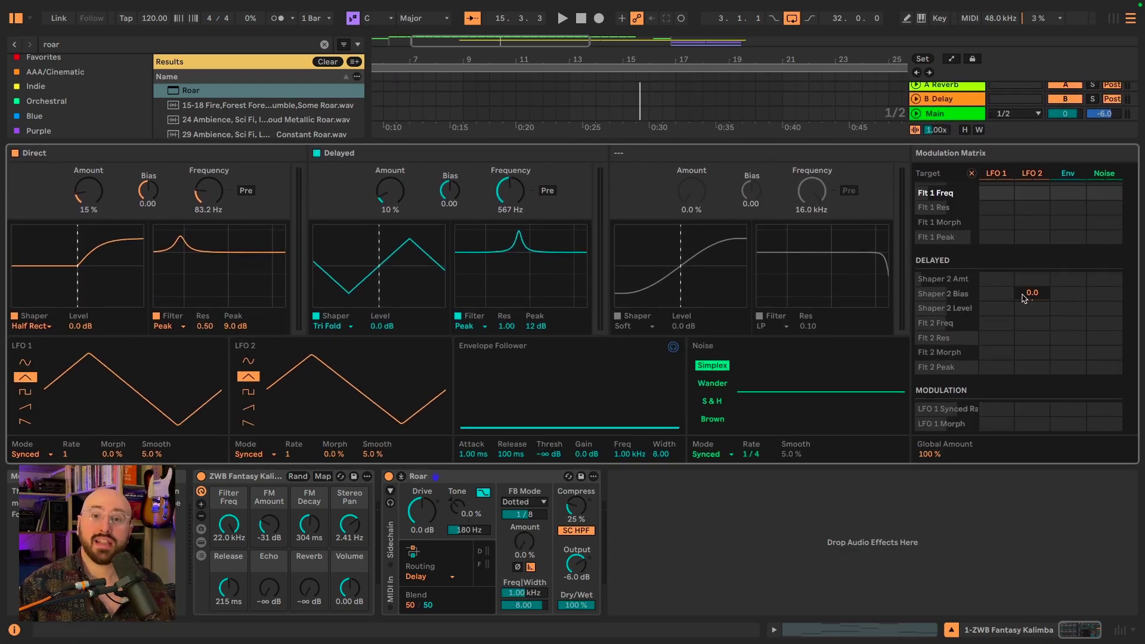
pyautogui.scroll(5, 1024, 296)
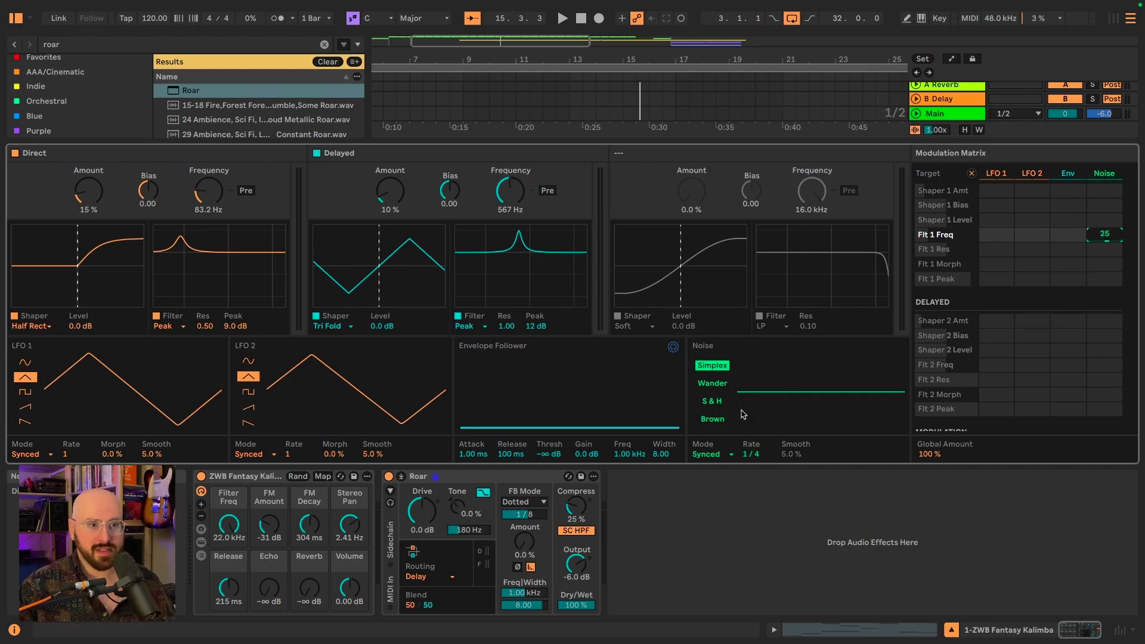
# Step: Route Noise to Flt 1 Freq at 25 and Envelope to Flt 2 Freq at 50
pyautogui.click(514, 192)
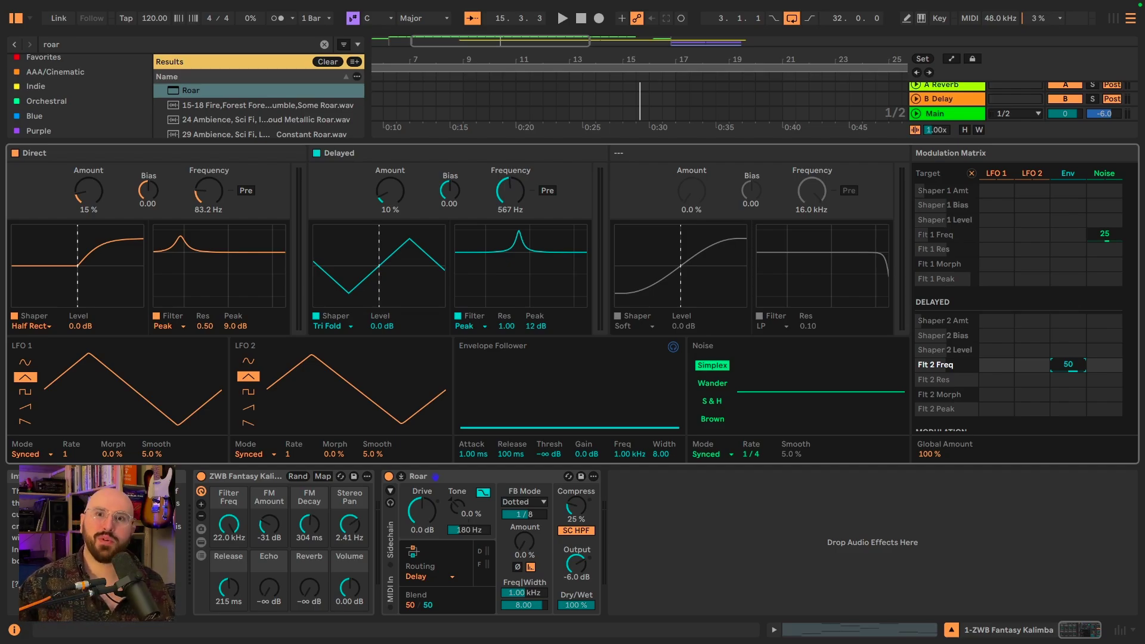
pyautogui.press('space')
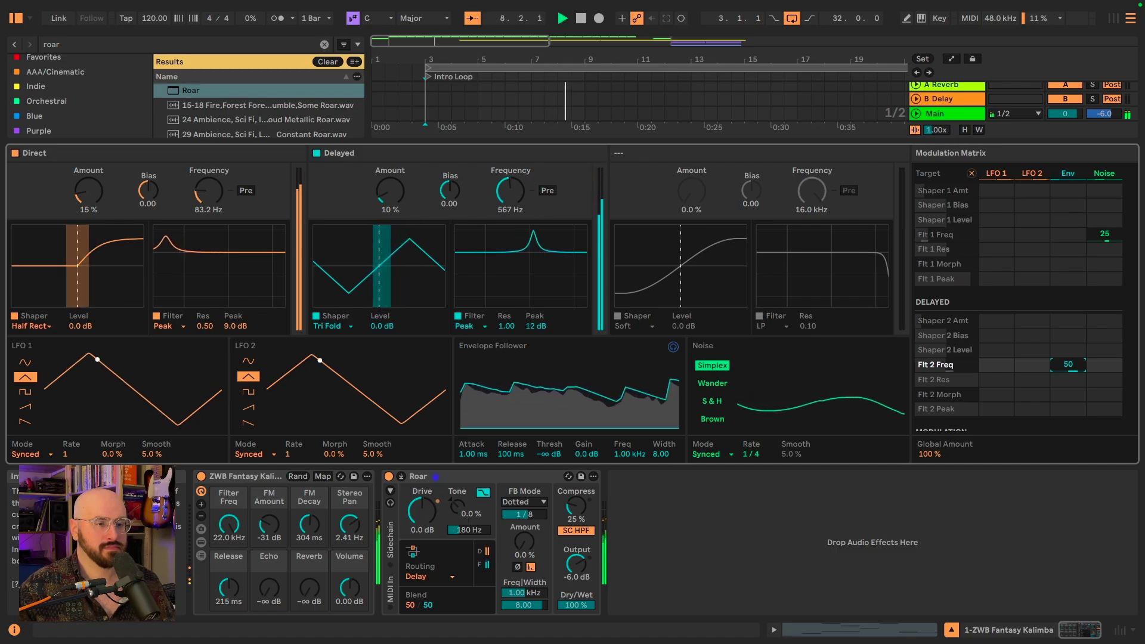
pyautogui.press('space')
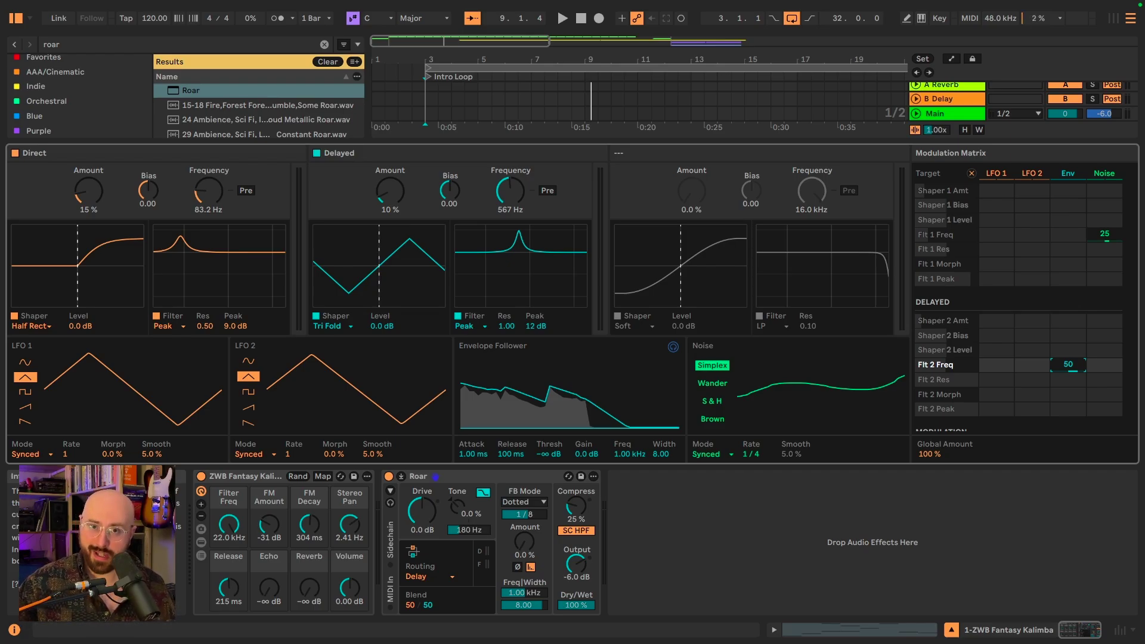
# Step: While the loop plays, set the Direct filter to 706 Hz and the Delayed filter to 92.8 Hz
pyautogui.press('space')
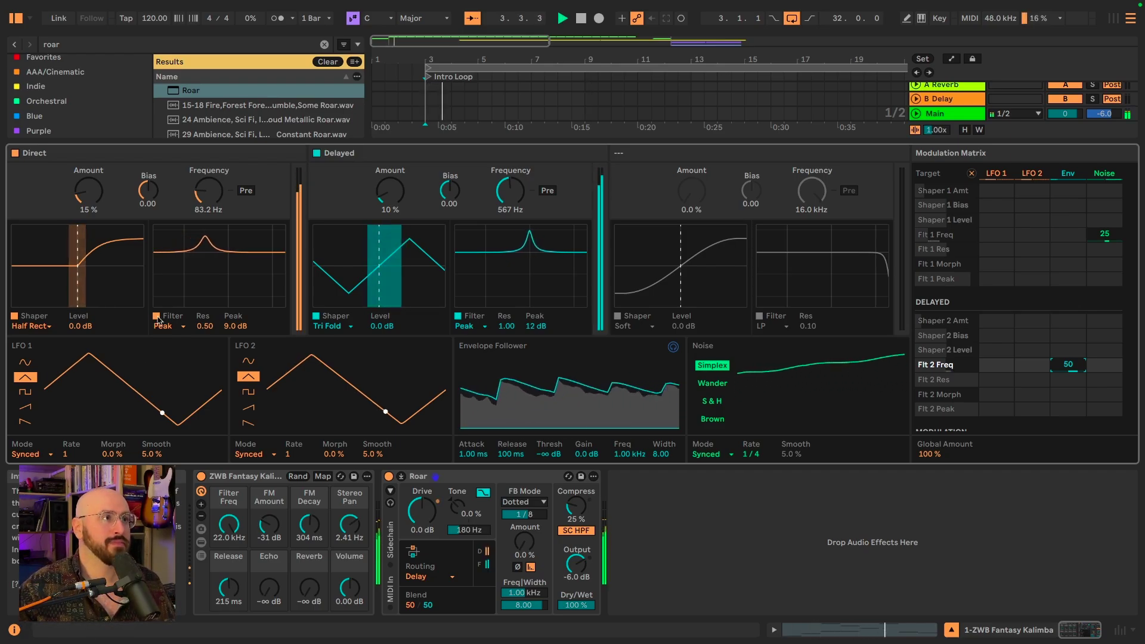
pyautogui.moveTo(199, 219); pyautogui.dragTo(199, 189)
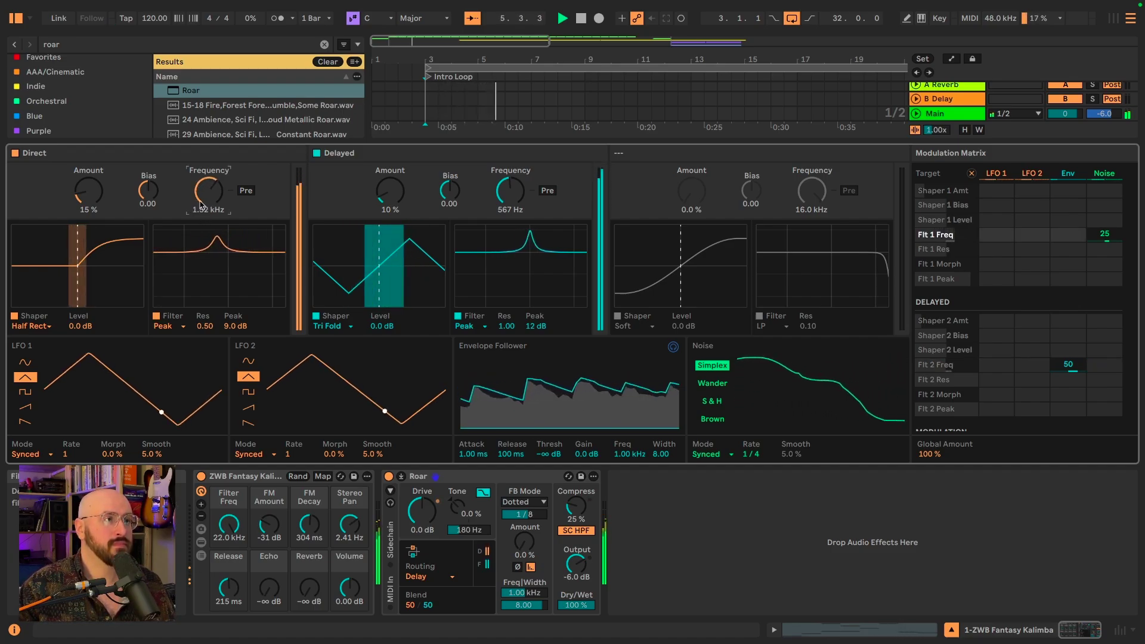
pyautogui.moveTo(510, 191); pyautogui.dragTo(516, 206)
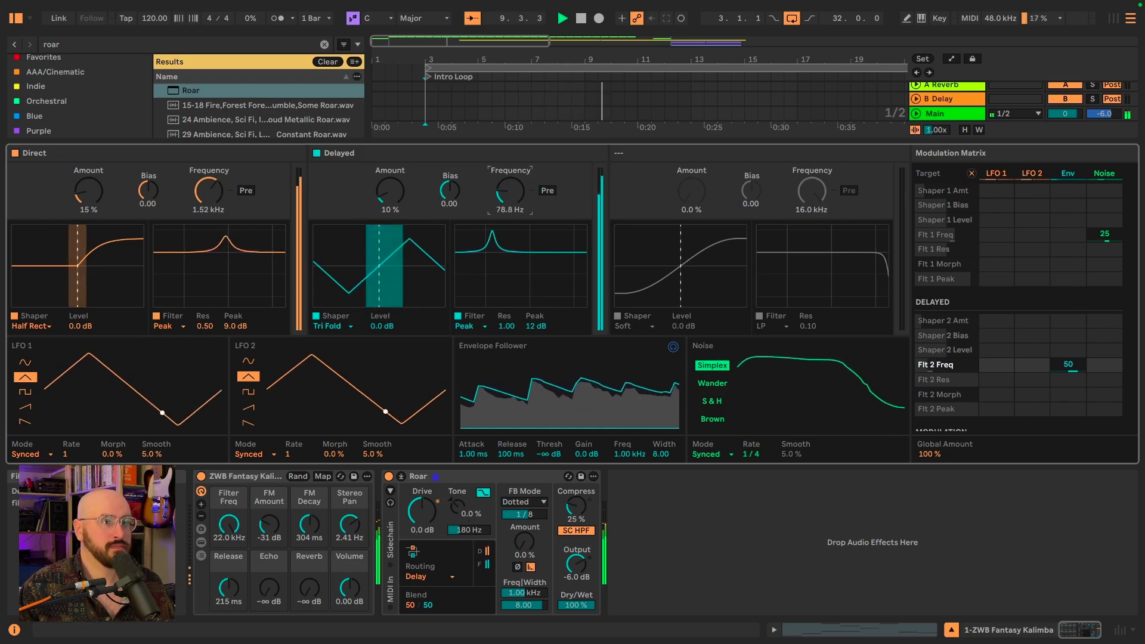
pyautogui.moveTo(510, 206); pyautogui.dragTo(510, 191)
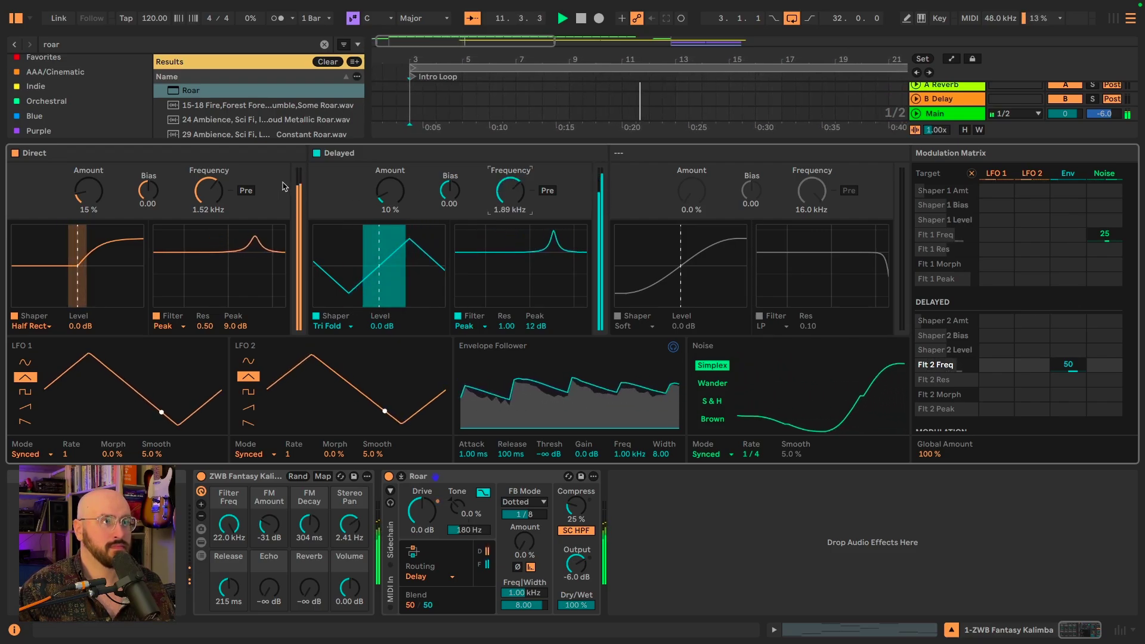
pyautogui.click(208, 191)
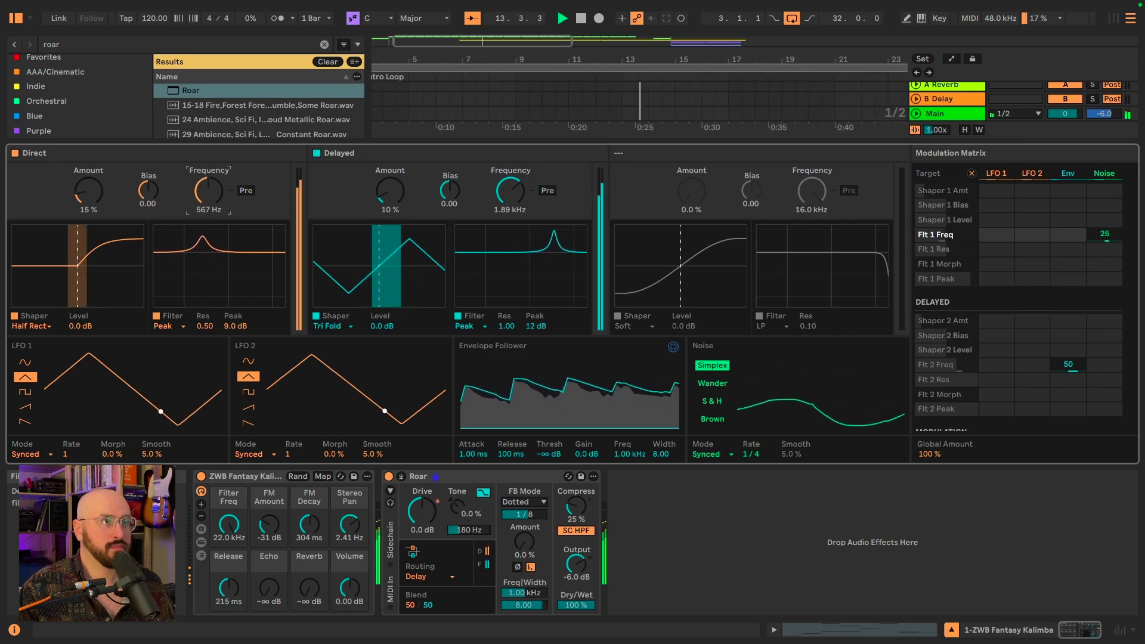
pyautogui.click(510, 190)
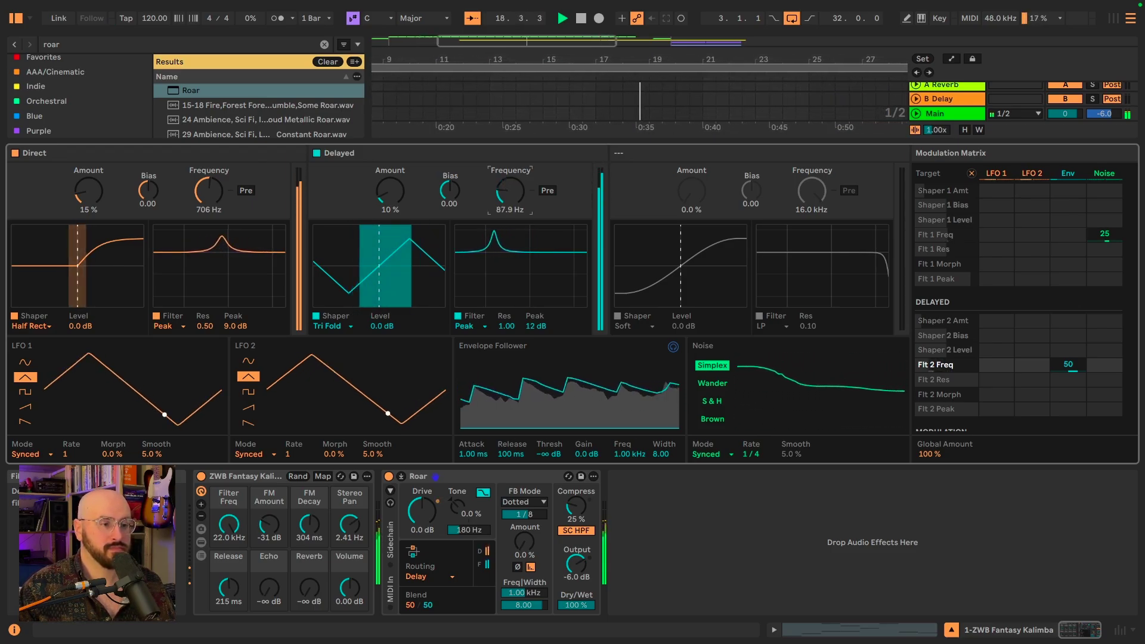
pyautogui.press('space')
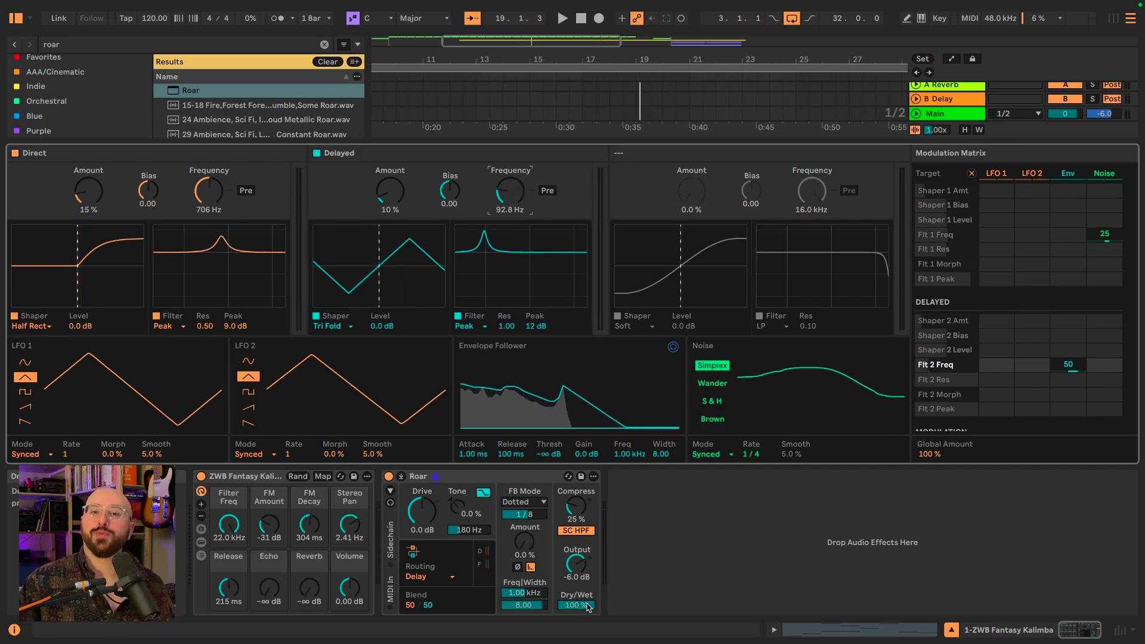
# Step: During playback set Roar's Dry/Wet to 52 %, Delayed filter 1.09 kHz, Direct filter 431 Hz
pyautogui.press('space')
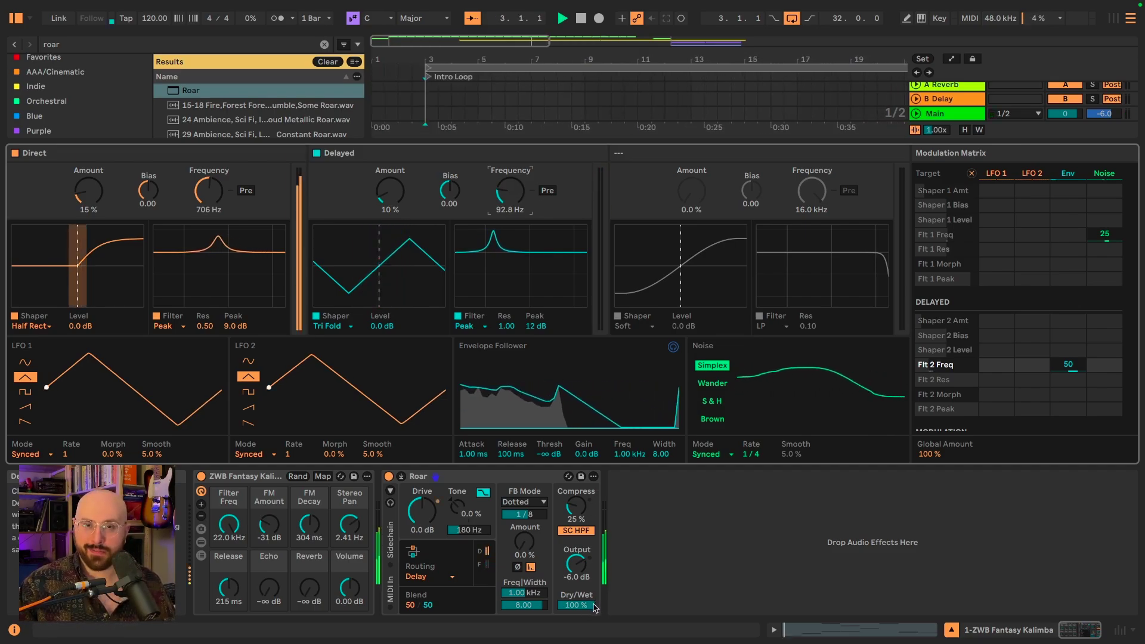
pyautogui.moveTo(592, 607); pyautogui.dragTo(577, 611)
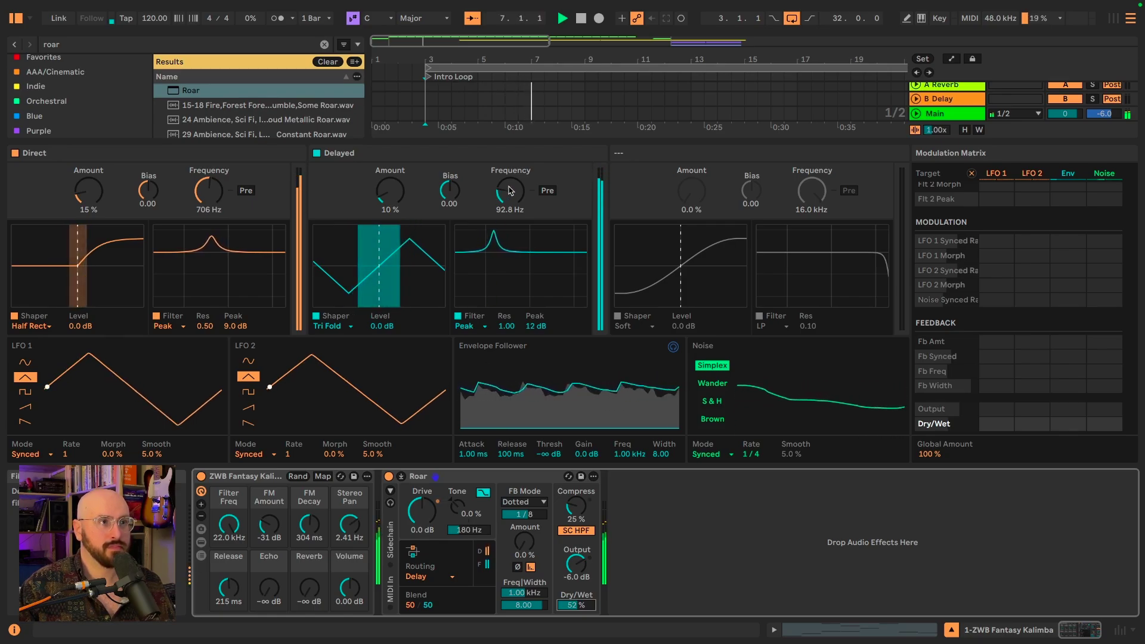
pyautogui.moveTo(511, 189); pyautogui.dragTo(511, 173)
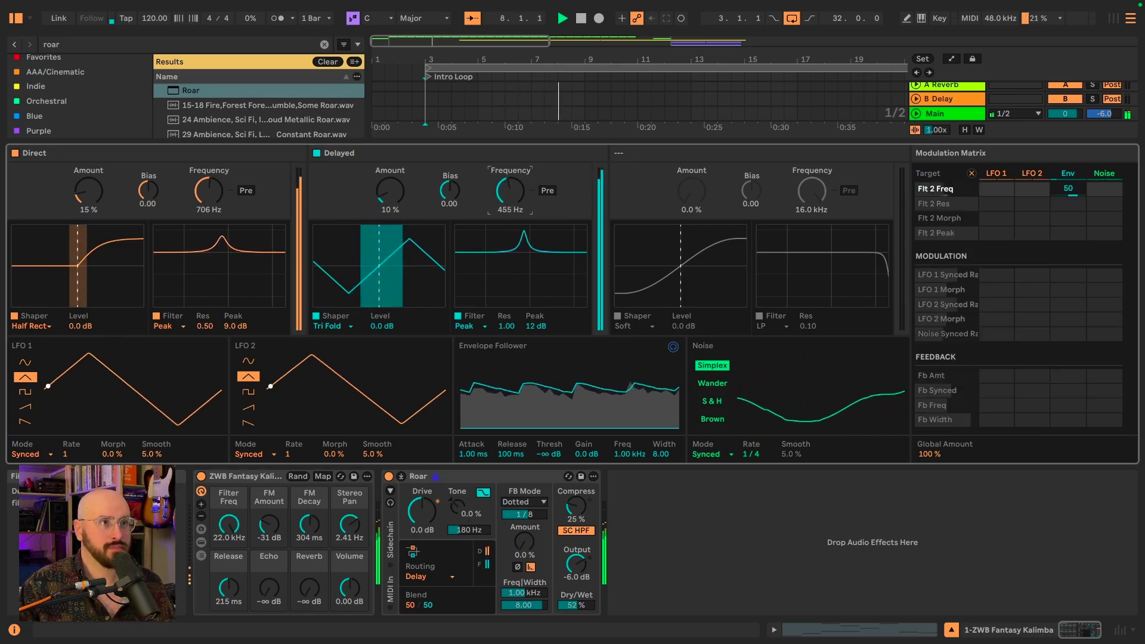
pyautogui.click(209, 191)
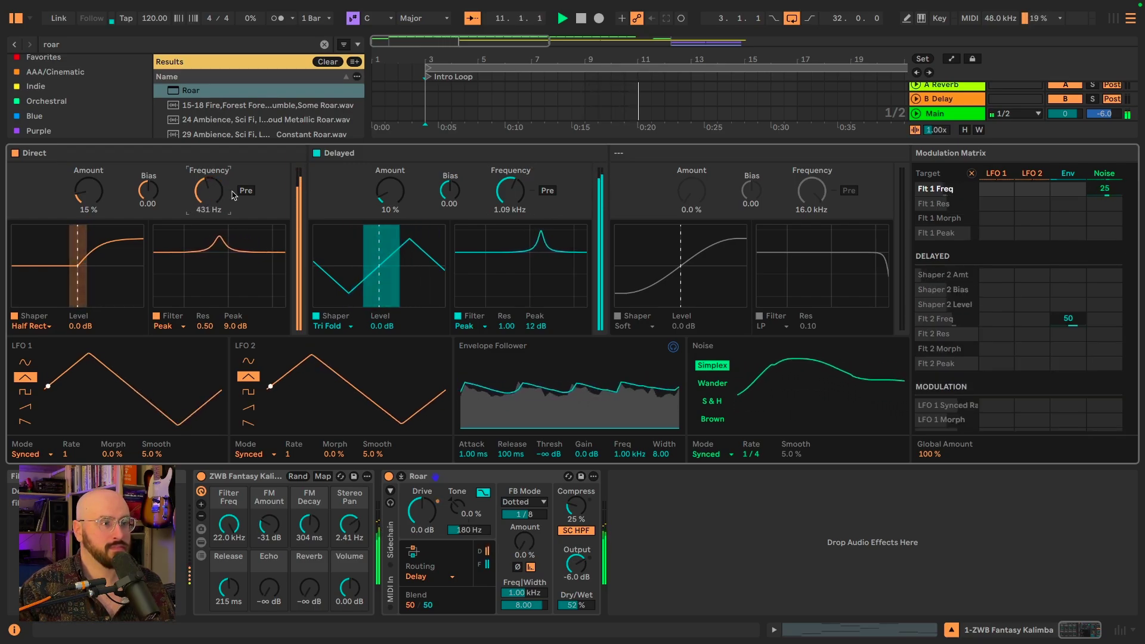
# Step: Tweak the kalimba rack's Filter Freq macro and raise its Reverb macro to -1.558 dB
pyautogui.moveTo(228, 525)
pyautogui.mouseDown()
pyautogui.moveTo(228, 550)
pyautogui.moveTo(228, 523)
pyautogui.mouseUp()
pyautogui.moveTo(309, 588); pyautogui.dragTo(309, 569)
pyautogui.moveTo(229, 525); pyautogui.dragTo(229, 519)
pyautogui.moveTo(309, 588); pyautogui.dragTo(270, 590)
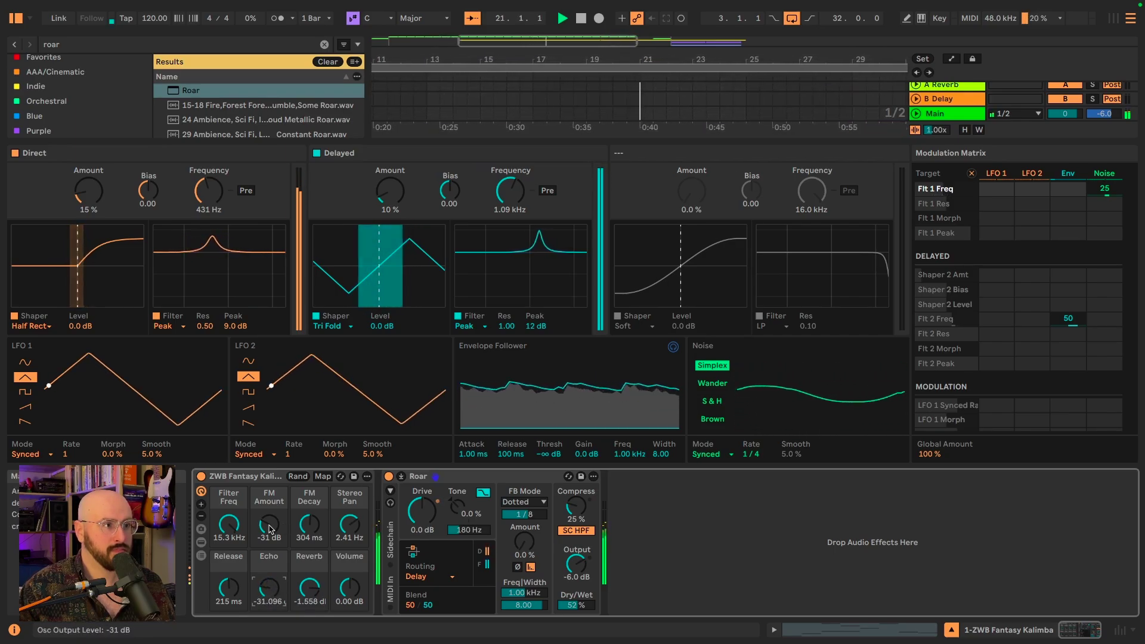
# Step: Raise the kalimba's FM Amount to -19 dB and lower Reverb to -15.73 dB
pyautogui.moveTo(269, 525); pyautogui.dragTo(269, 520)
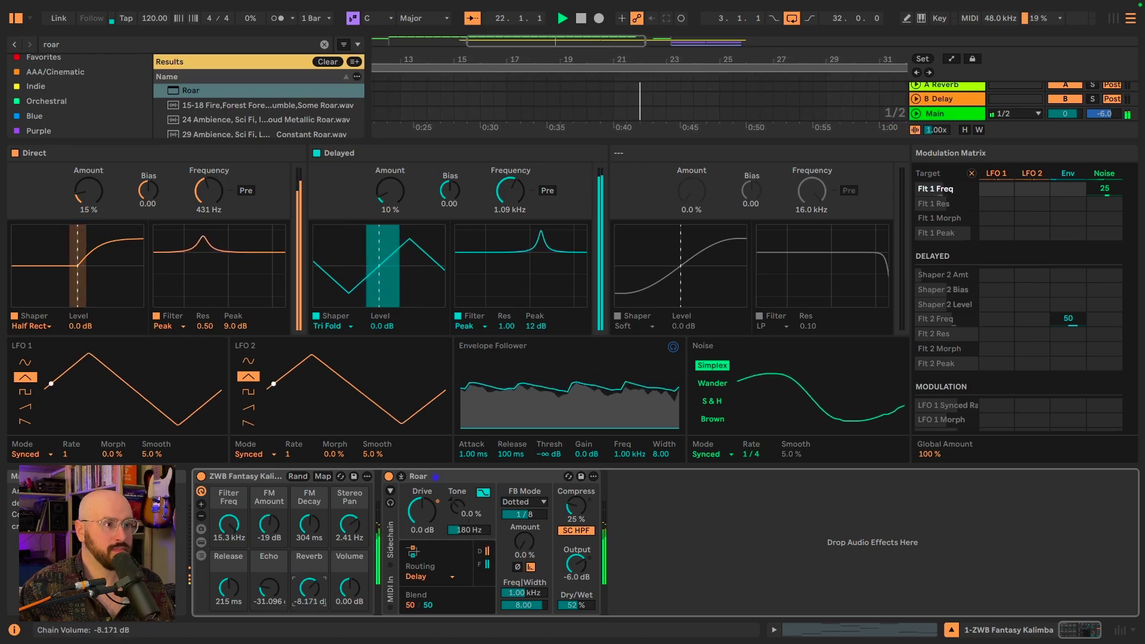
pyautogui.moveTo(309, 587); pyautogui.dragTo(309, 596)
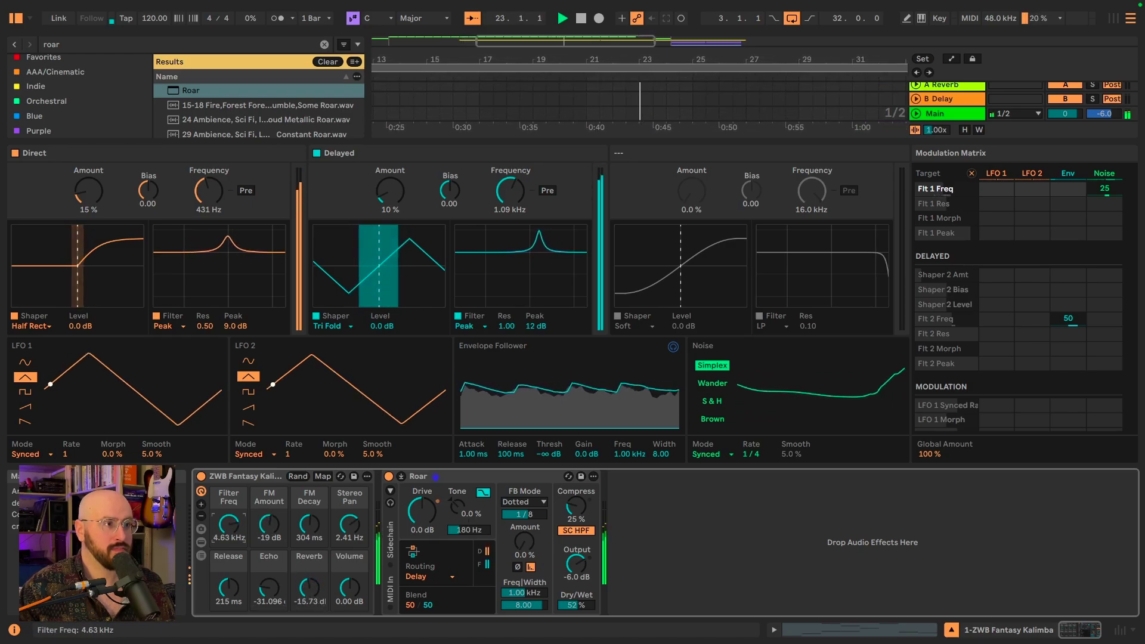